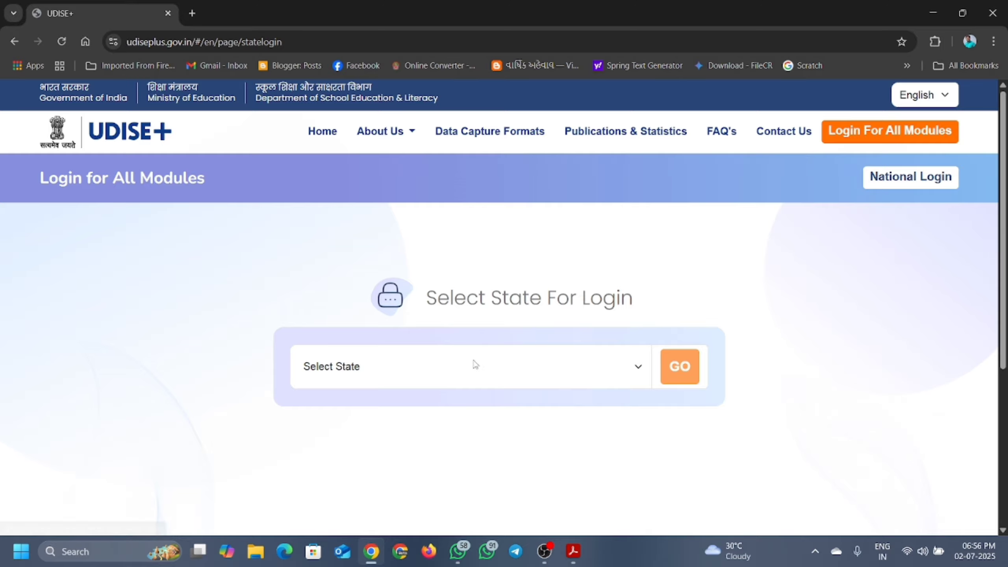
# - Select Gujarat as the state for login and open the Students Module login
pyautogui.click(430, 366)
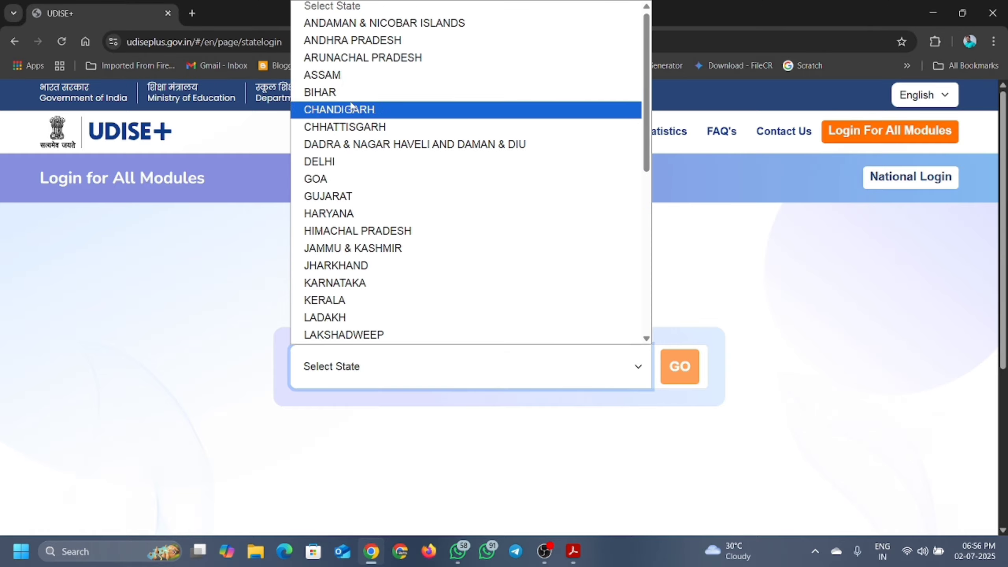
pyautogui.click(334, 196)
pyautogui.click(684, 367)
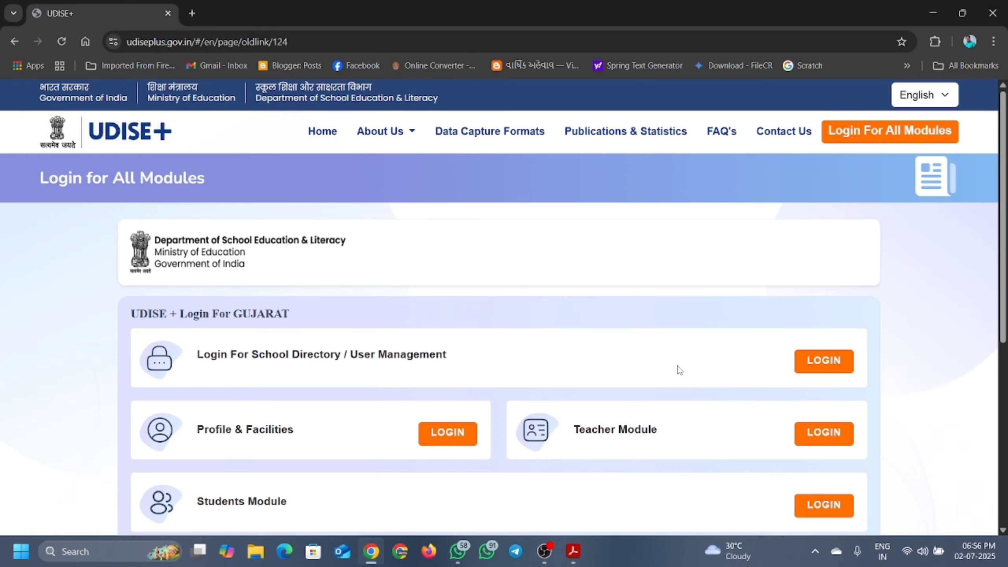
pyautogui.scroll(-3, 680, 372)
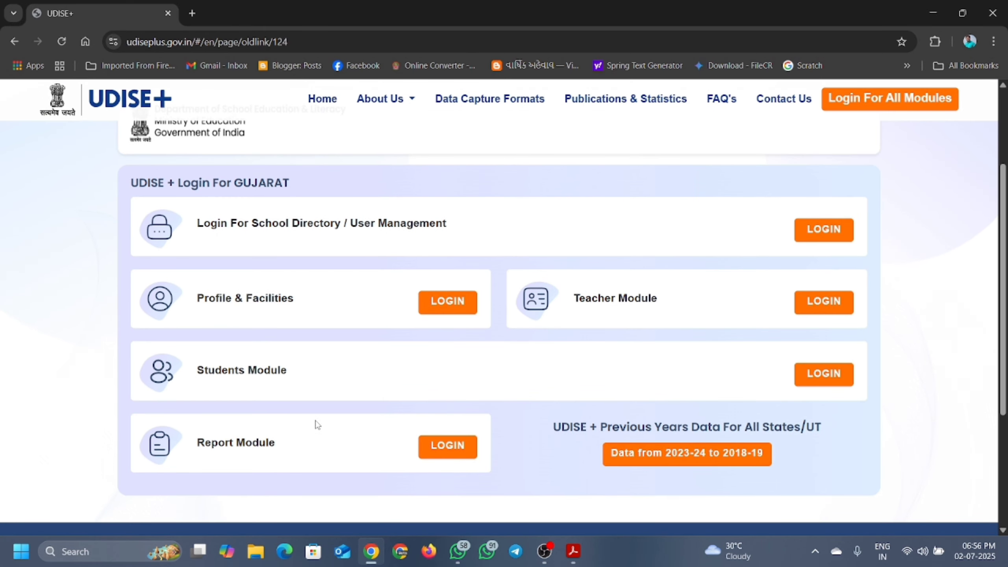
pyautogui.click(816, 380)
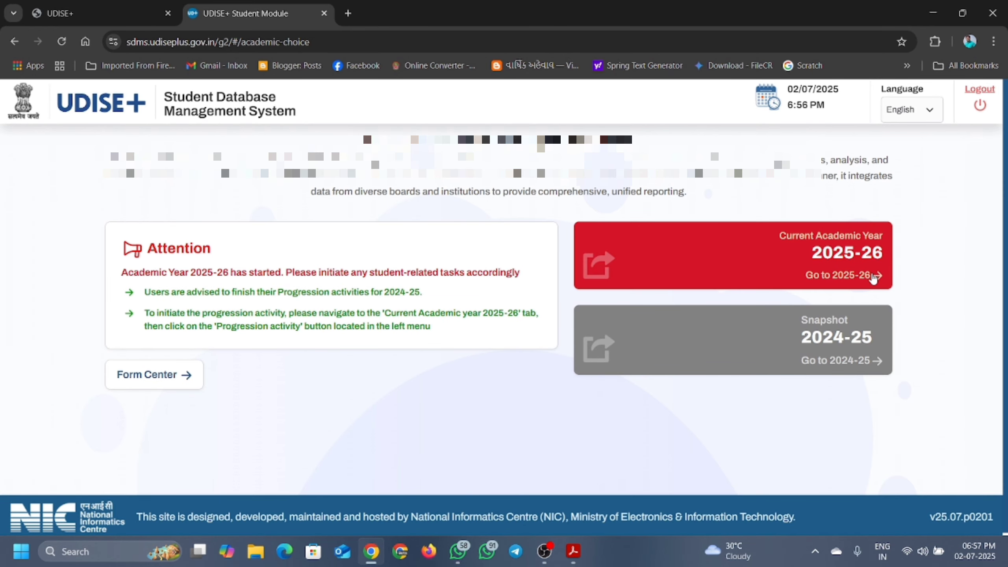
# - Enter the current academic year 2025-26 and dismiss the school information dialog
pyautogui.click(872, 276)
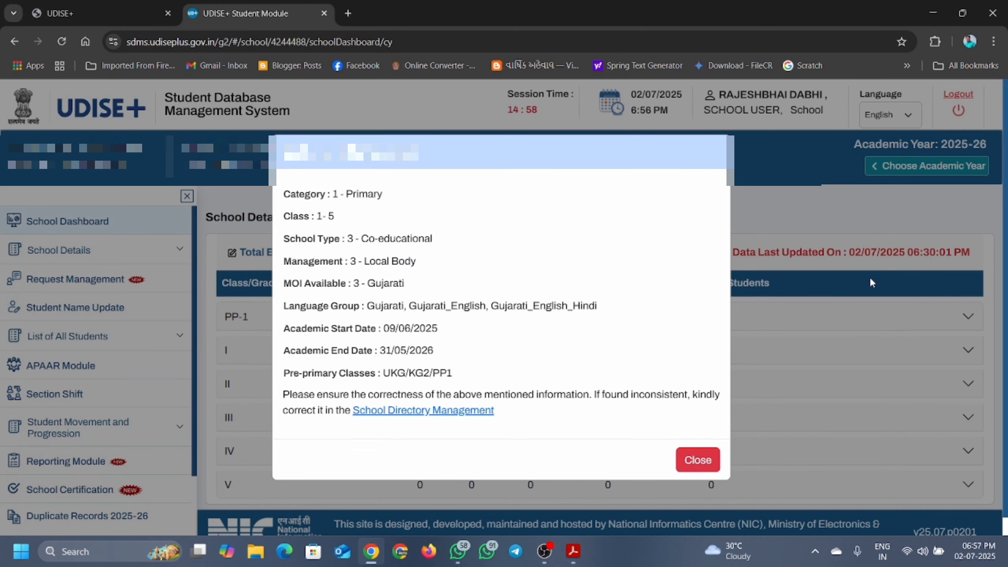
pyautogui.click(697, 460)
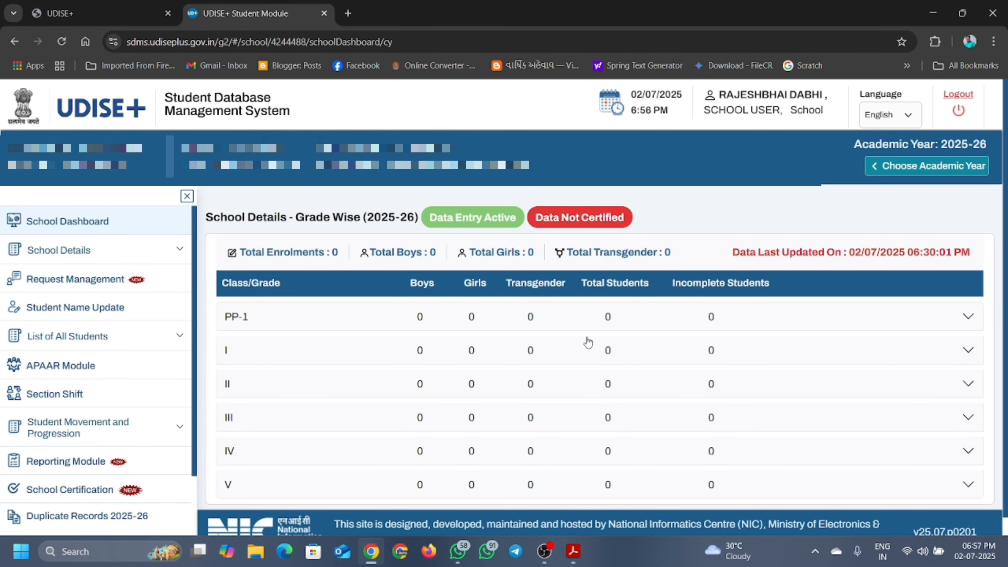
# - Expand the grade rows from PP-1 through III on the school dashboard to examine their section-wise student figures
pyautogui.scroll(-1, 587, 341)
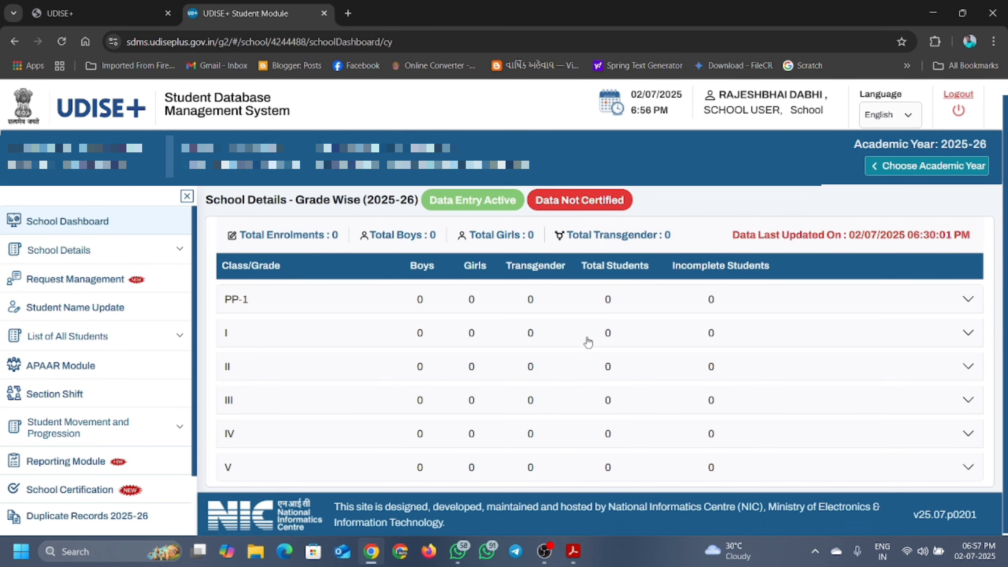
pyautogui.click(967, 299)
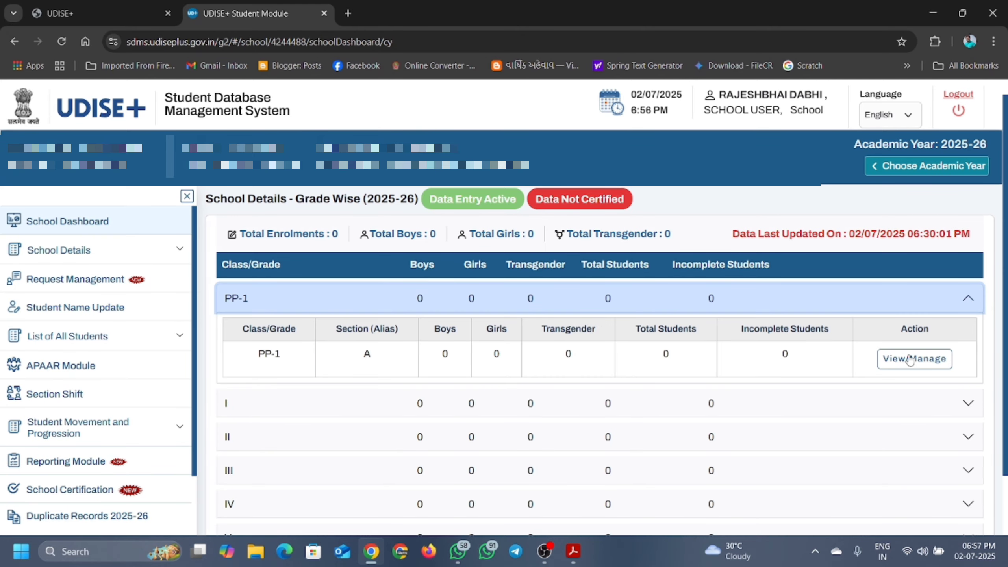
pyautogui.scroll(-2, 909, 359)
pyautogui.click(967, 336)
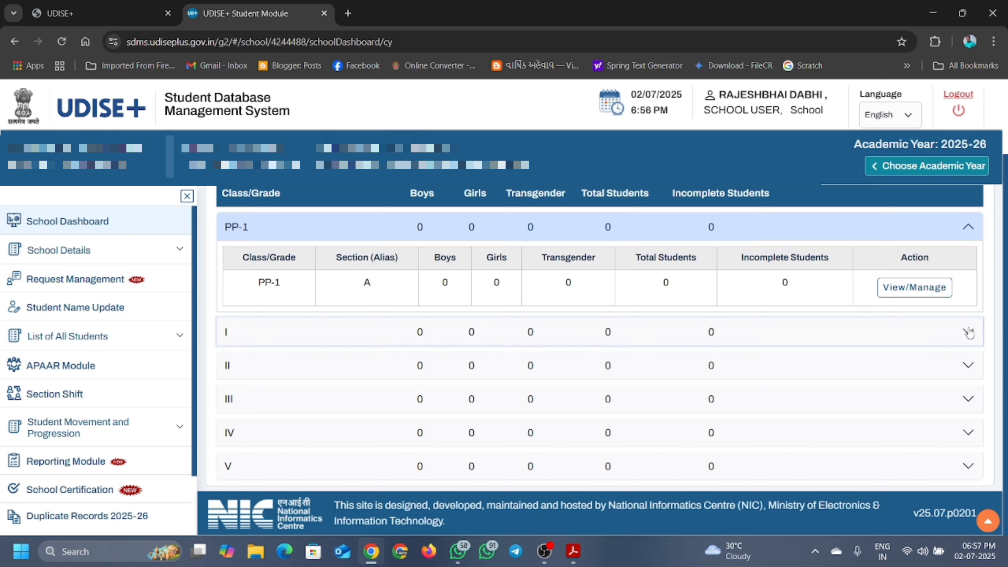
pyautogui.click(967, 368)
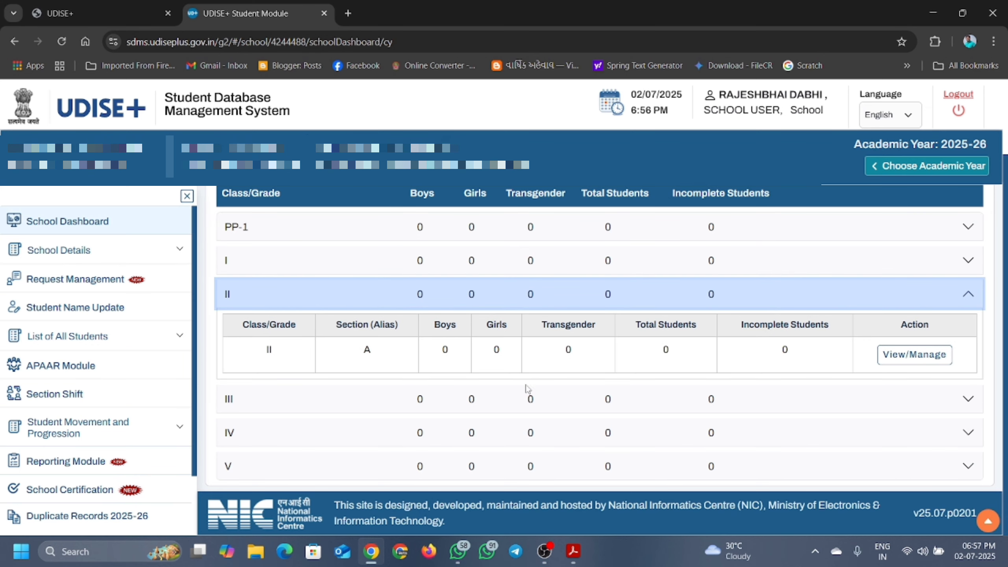
pyautogui.click(967, 399)
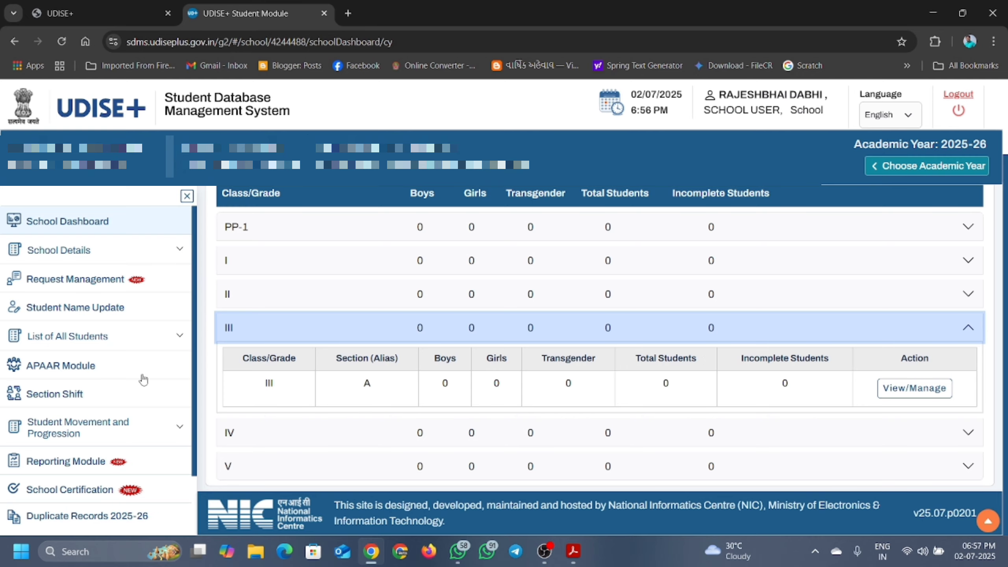
# - Open the Progression Module through Progression Activity under Student Movement and Progression
pyautogui.scroll(-2, 42, 379)
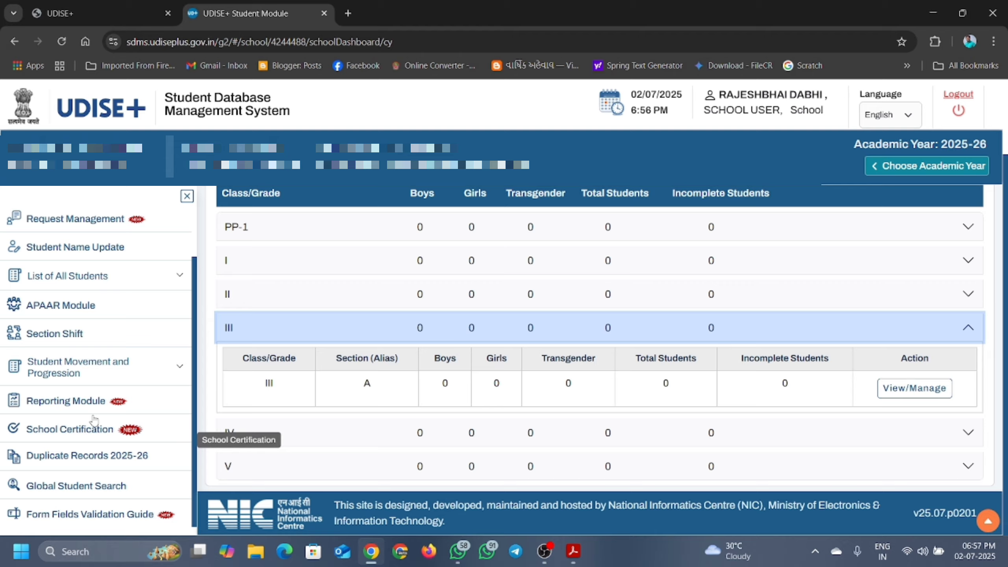
pyautogui.scroll(2, 78, 393)
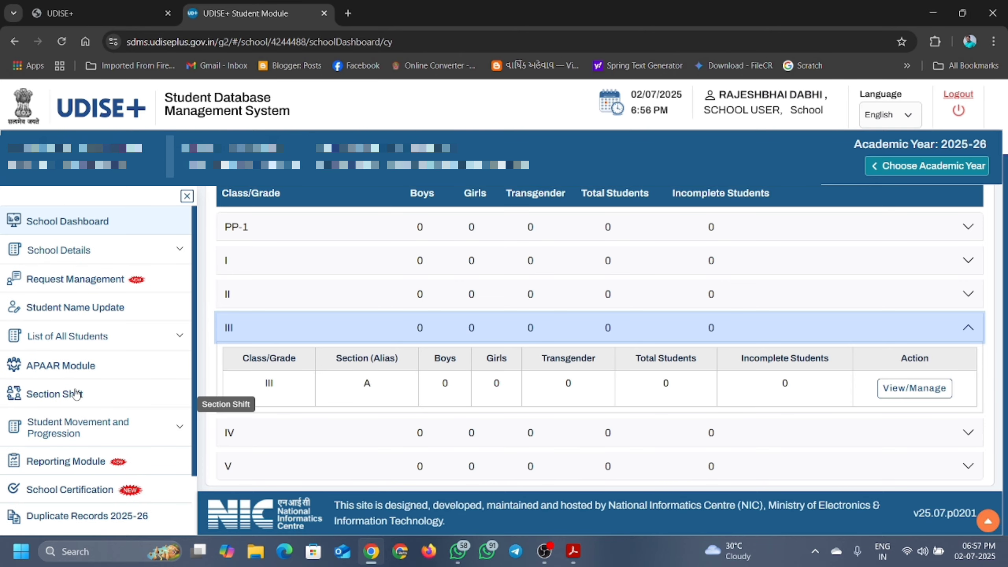
pyautogui.scroll(-2, 77, 394)
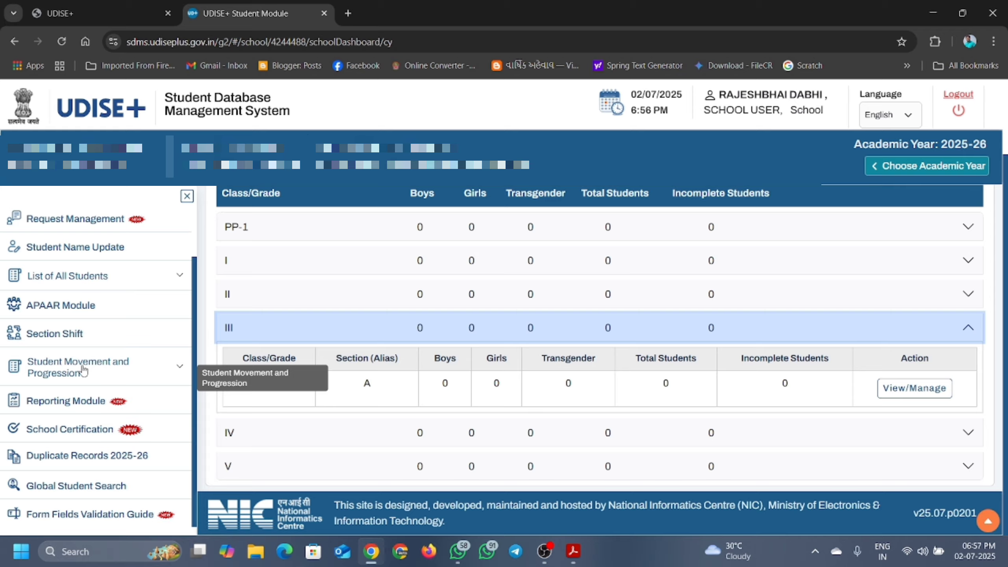
pyautogui.click(78, 371)
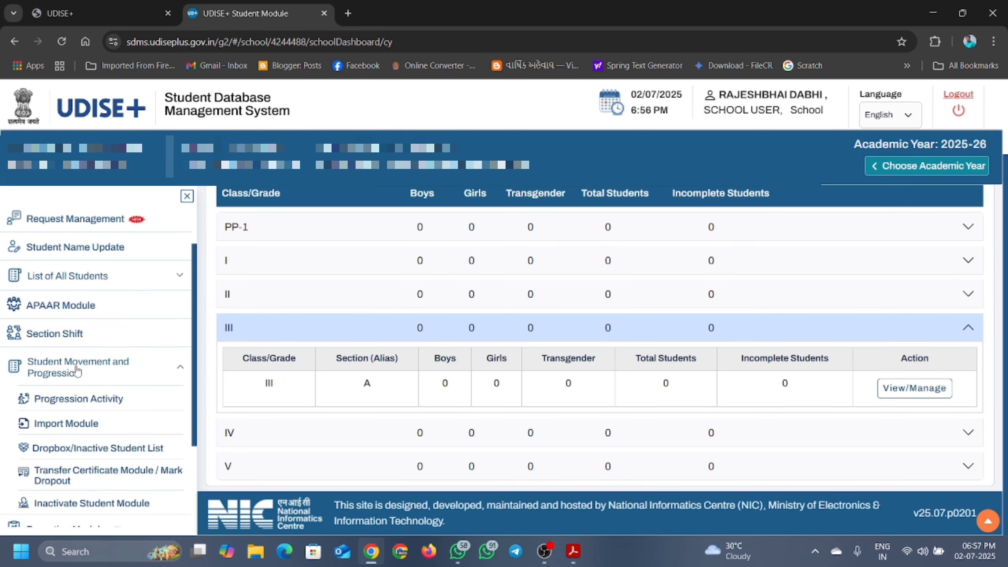
pyautogui.scroll(-2, 77, 369)
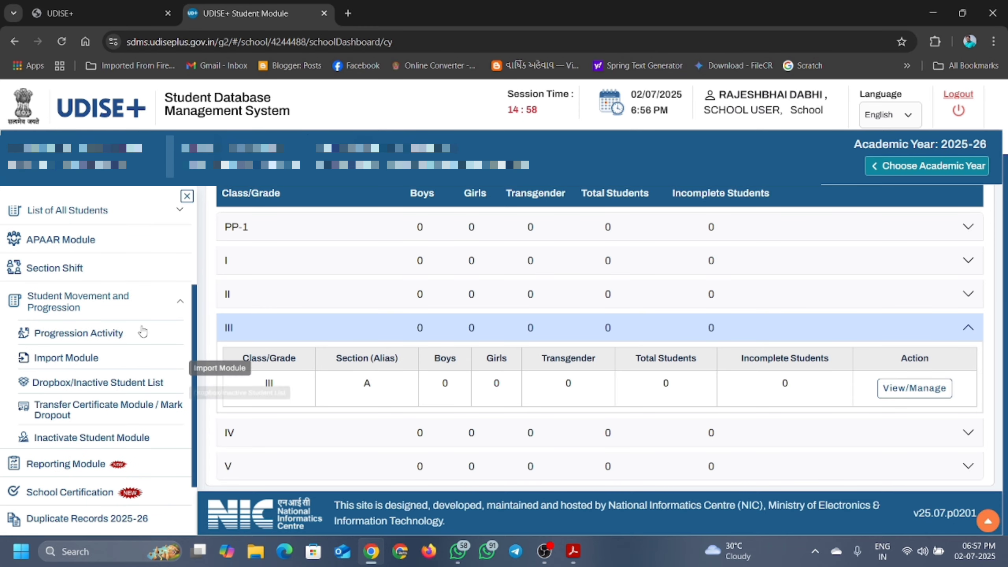
pyautogui.click(65, 338)
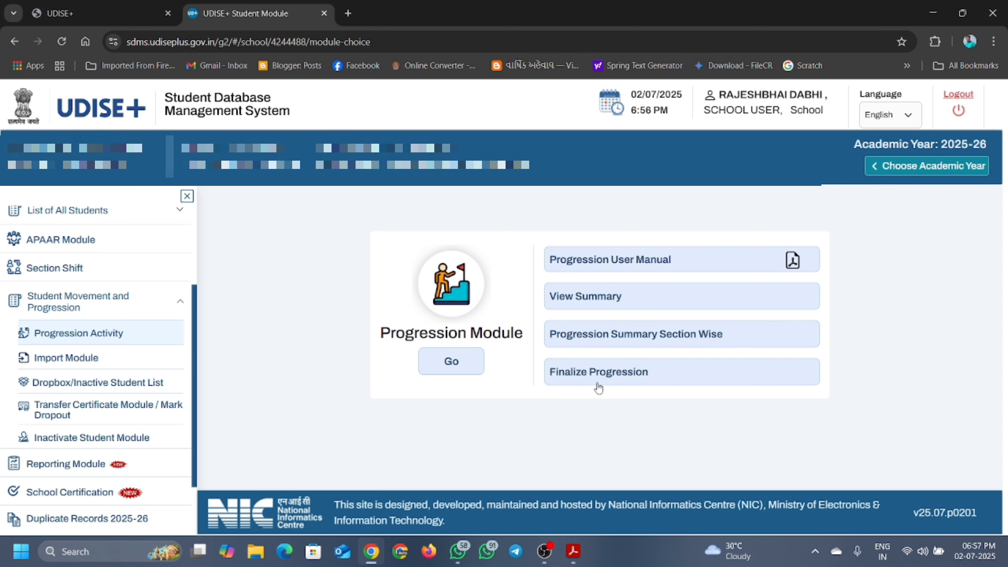
pyautogui.click(448, 370)
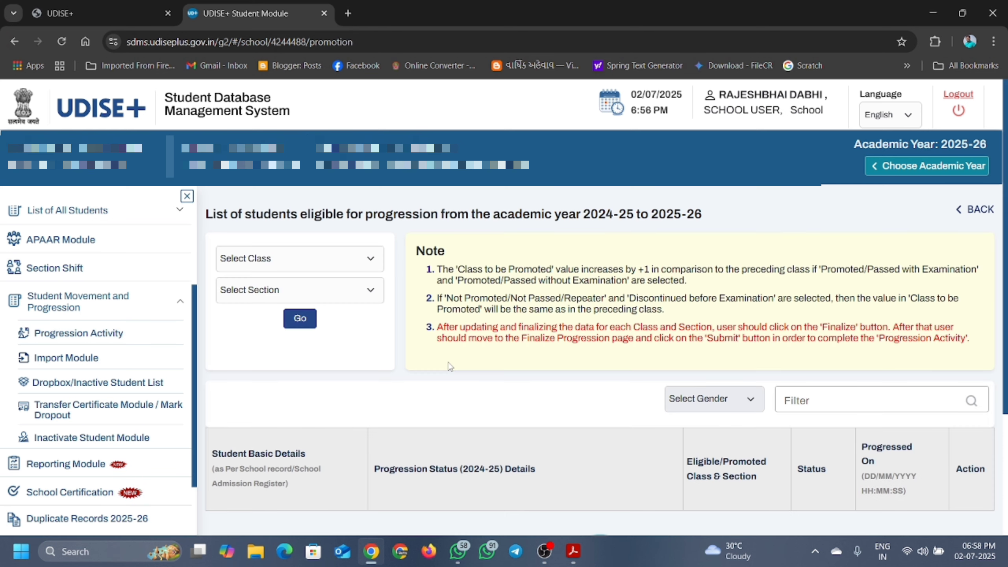
# - Load the list of students eligible for progression in Class I, Section A
pyautogui.click(300, 264)
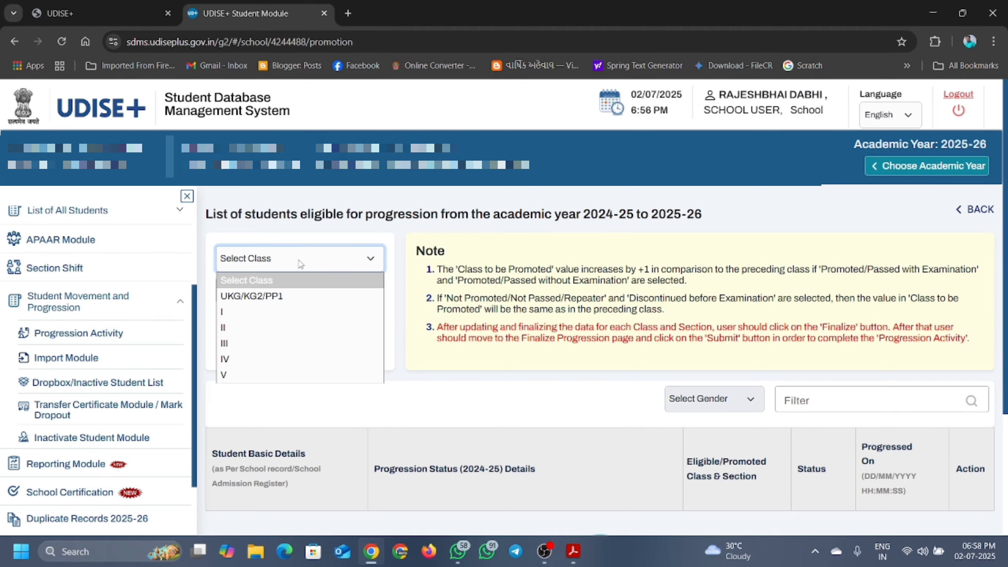
pyautogui.click(243, 315)
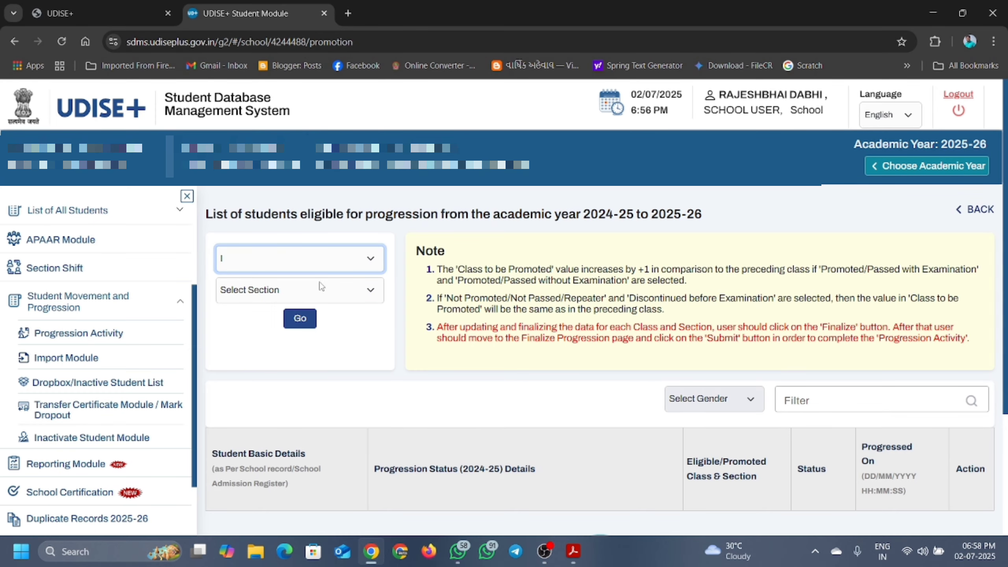
pyautogui.click(308, 296)
pyautogui.click(251, 322)
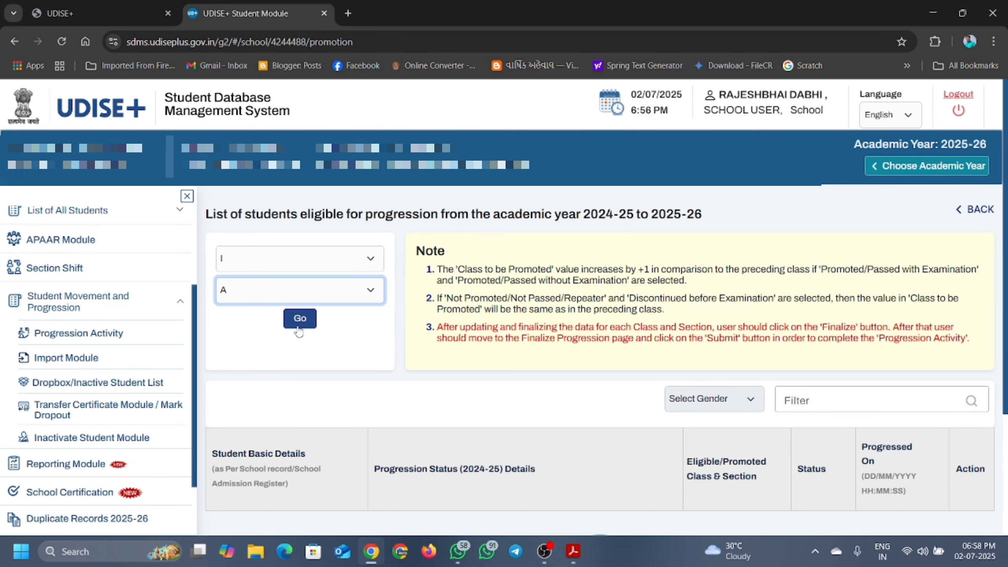
pyautogui.click(300, 319)
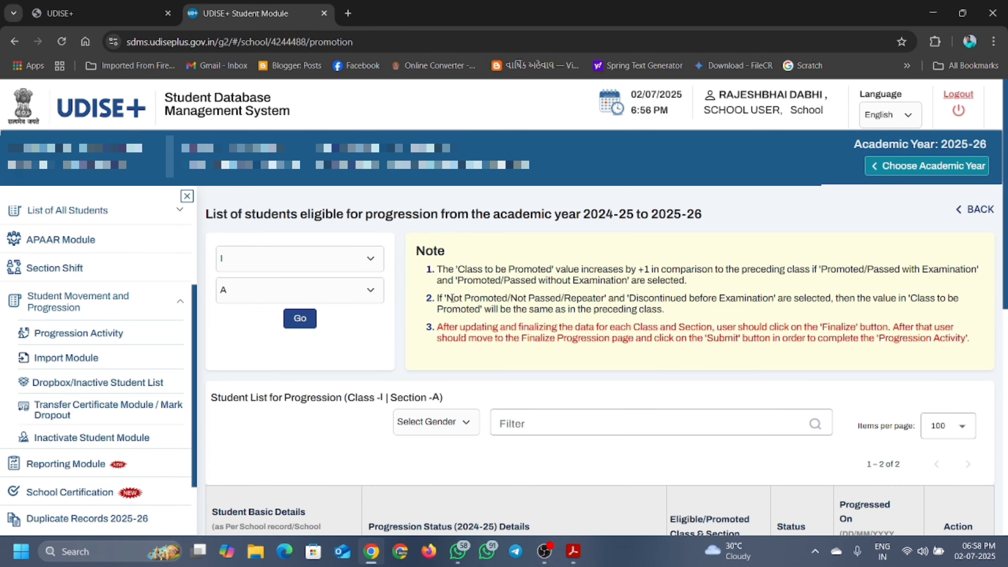
# - Set the first student's progression status to Promoted Without Examination and the number of days attended to 212
pyautogui.scroll(-10, 452, 298)
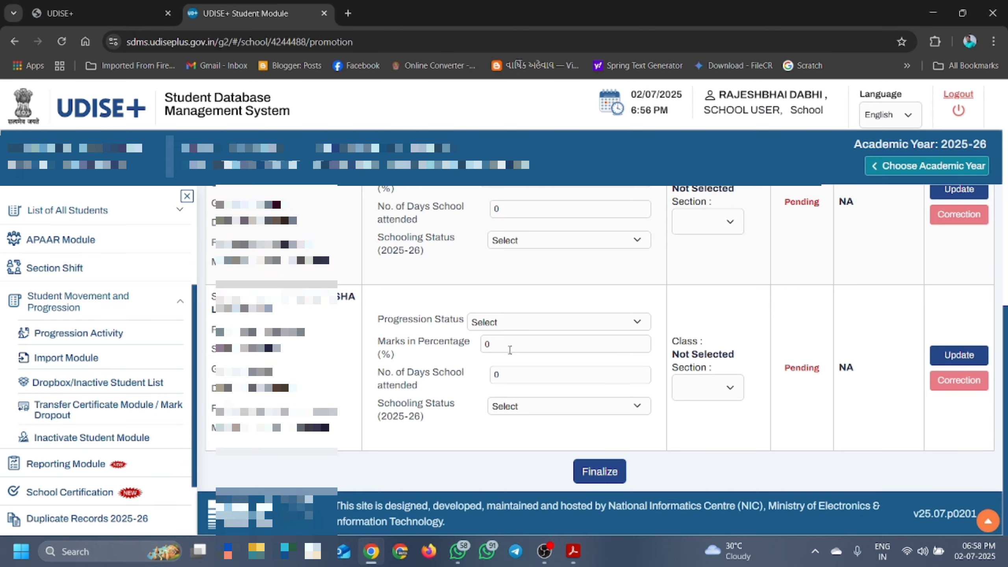
pyautogui.scroll(5, 509, 350)
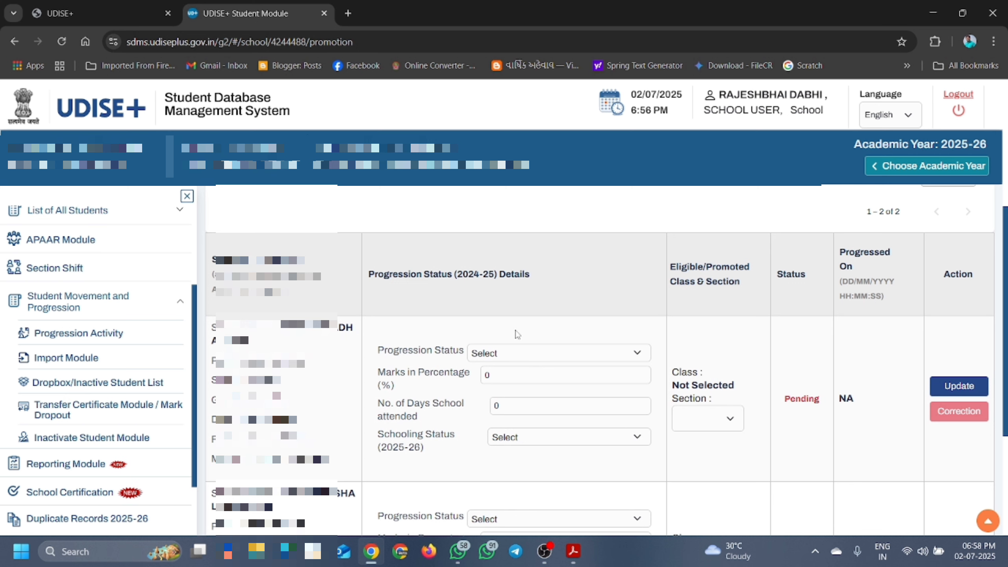
pyautogui.scroll(-2, 416, 346)
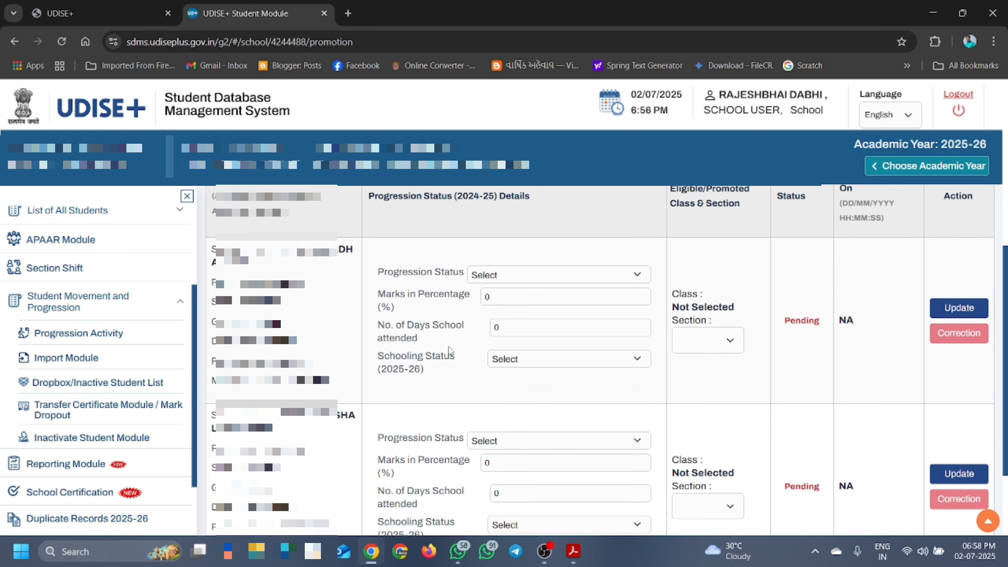
pyautogui.click(547, 276)
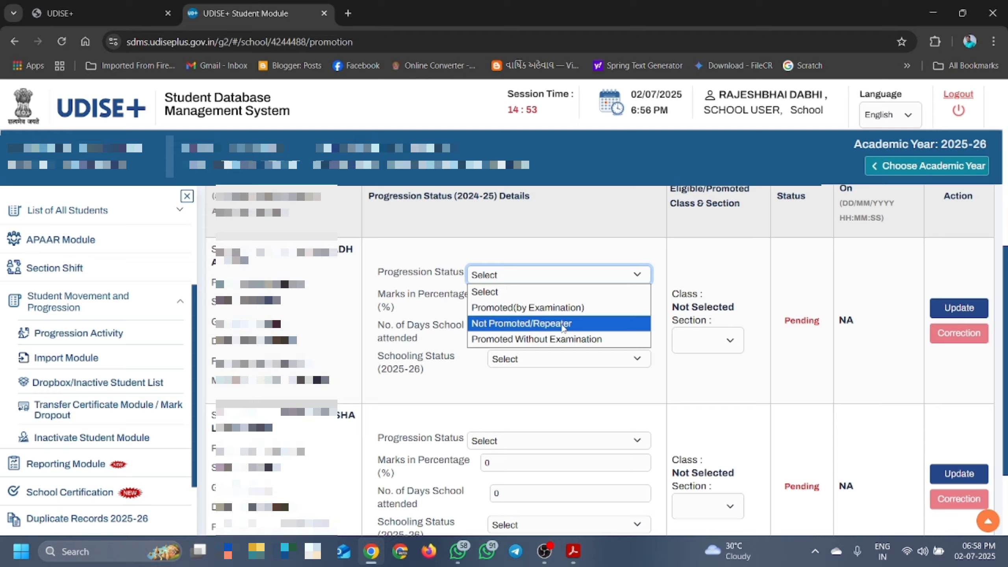
pyautogui.click(507, 340)
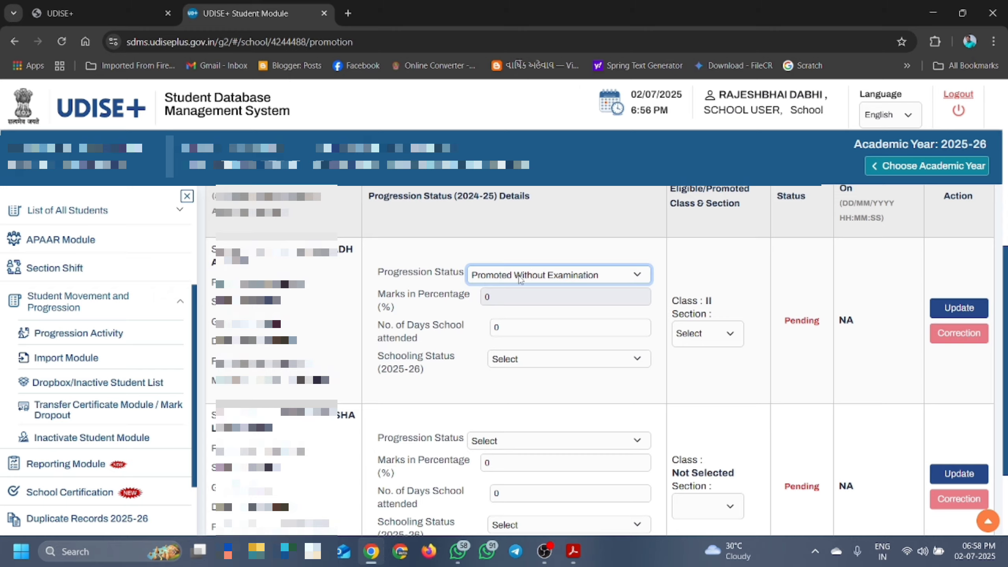
pyautogui.click(513, 325)
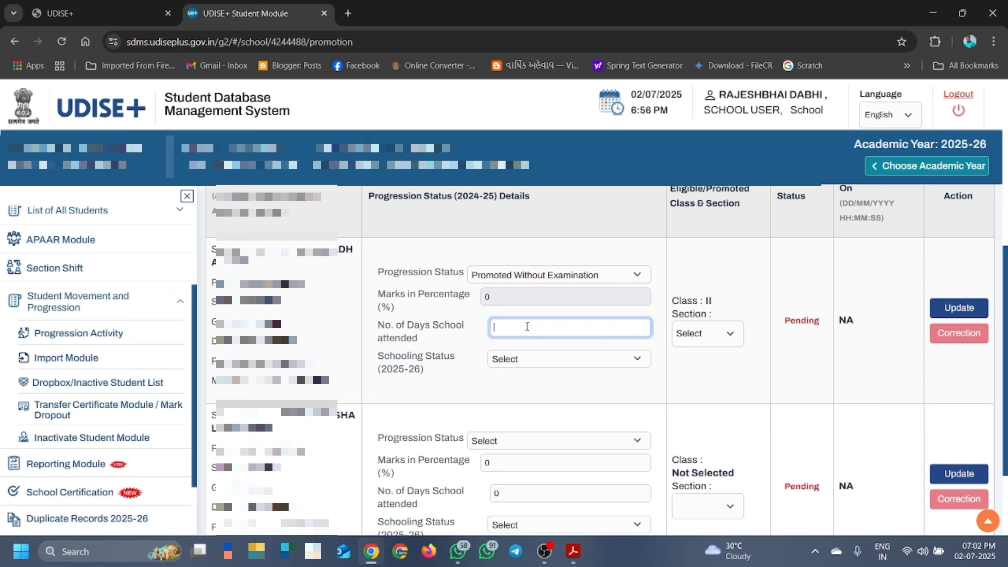
pyautogui.click(526, 327)
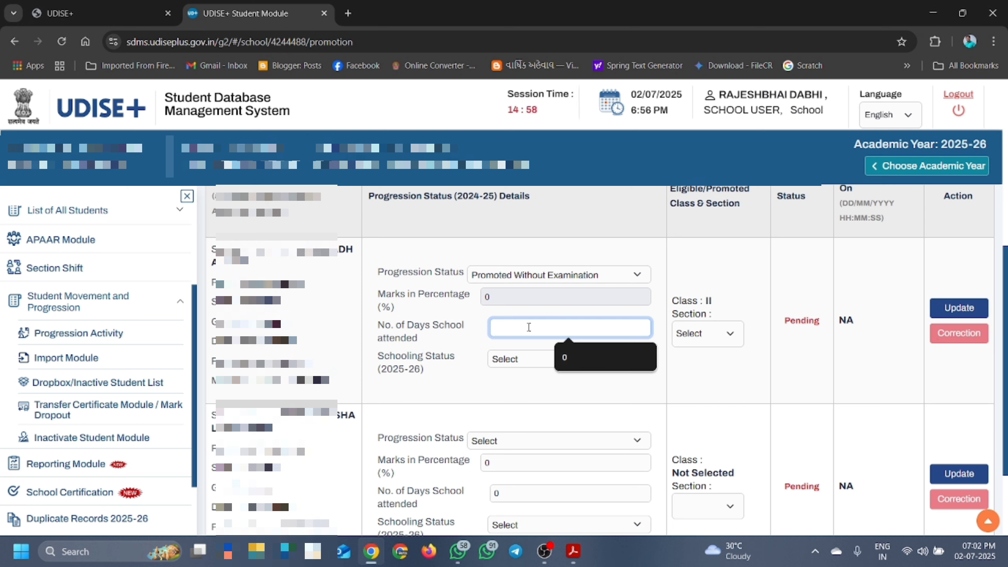
pyautogui.write('212')
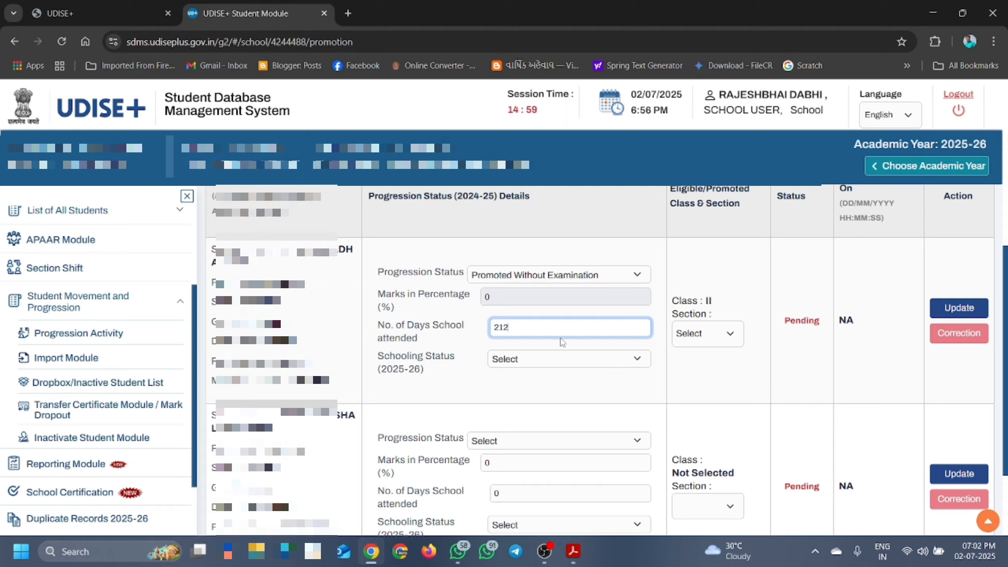
# - Set the first student's 2025-26 schooling status to Studying in Same School and assign Section A
pyautogui.click(554, 359)
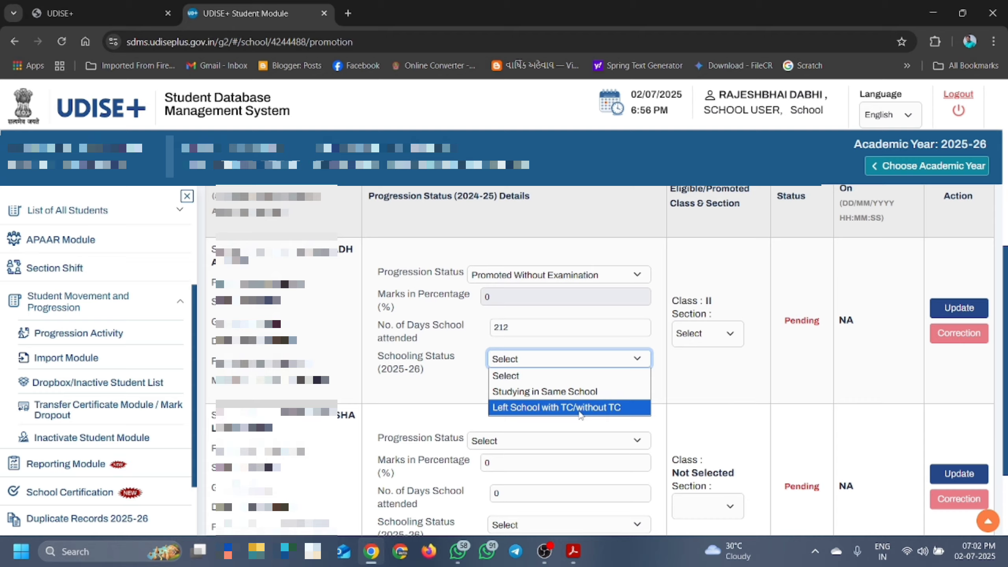
pyautogui.click(543, 392)
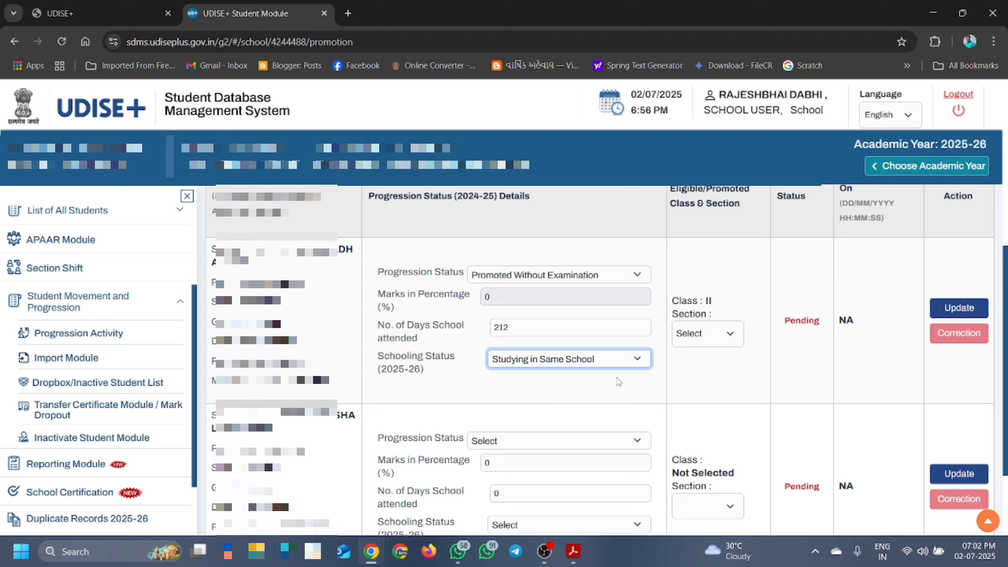
pyautogui.click(729, 335)
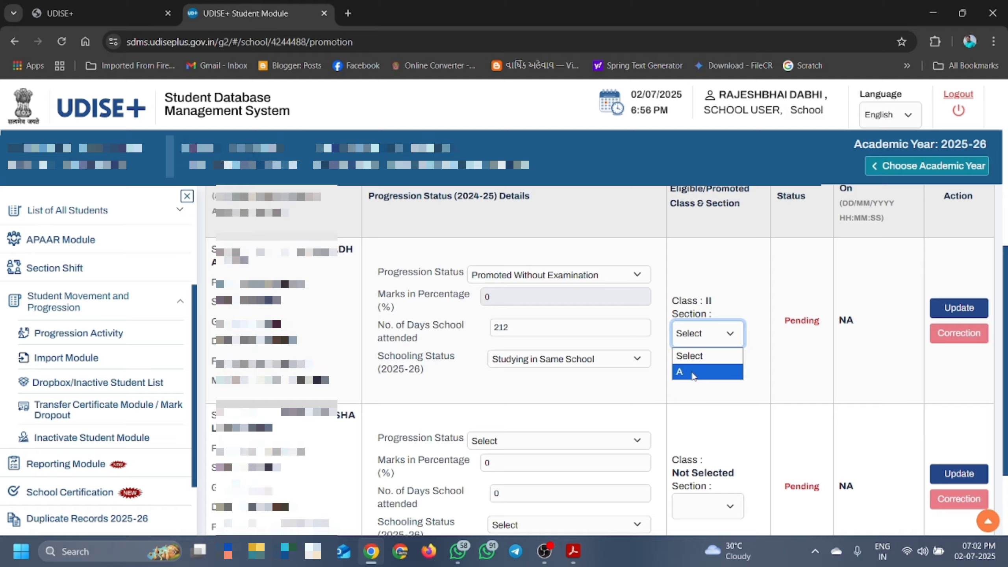
pyautogui.click(696, 372)
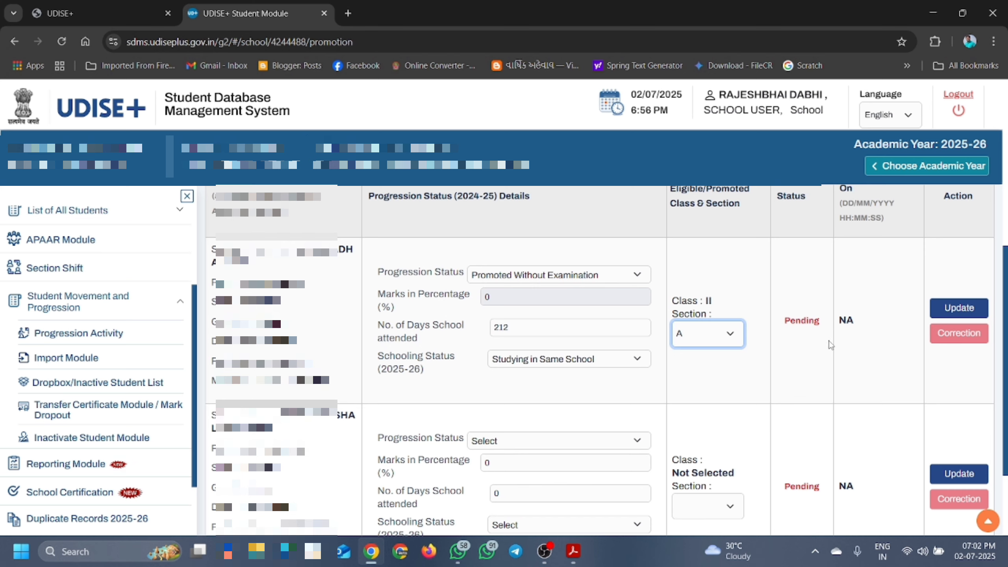
pyautogui.scroll(1, 794, 356)
pyautogui.scroll(-2, 793, 356)
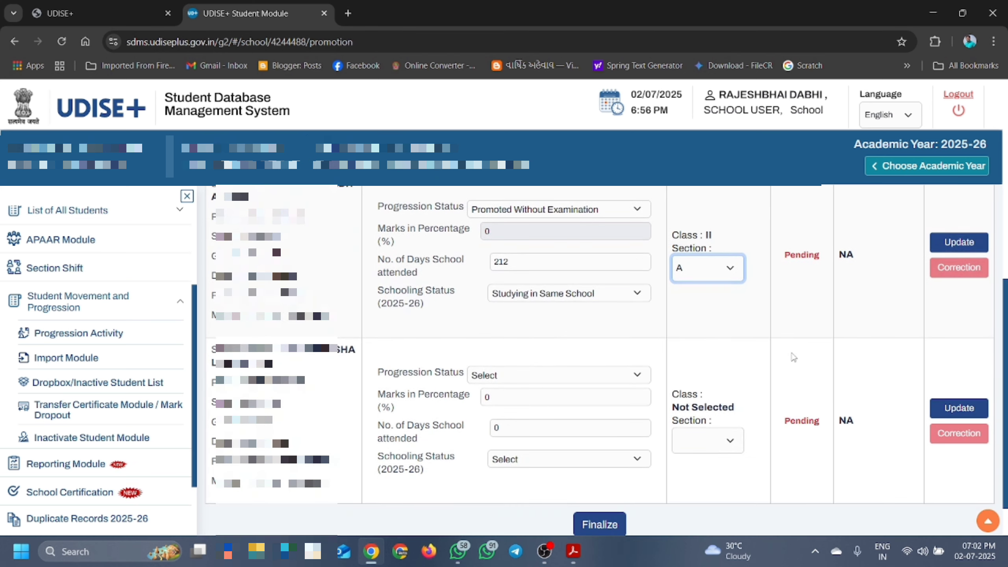
# - Update the first Class I student's record as Promoted/Passed without Examination and confirm the update
pyautogui.click(951, 243)
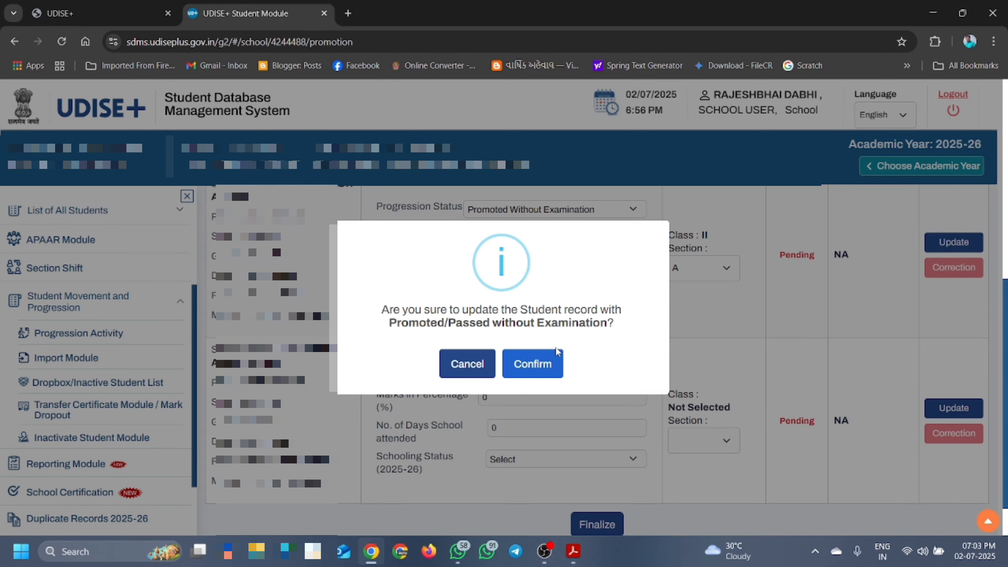
pyautogui.click(527, 365)
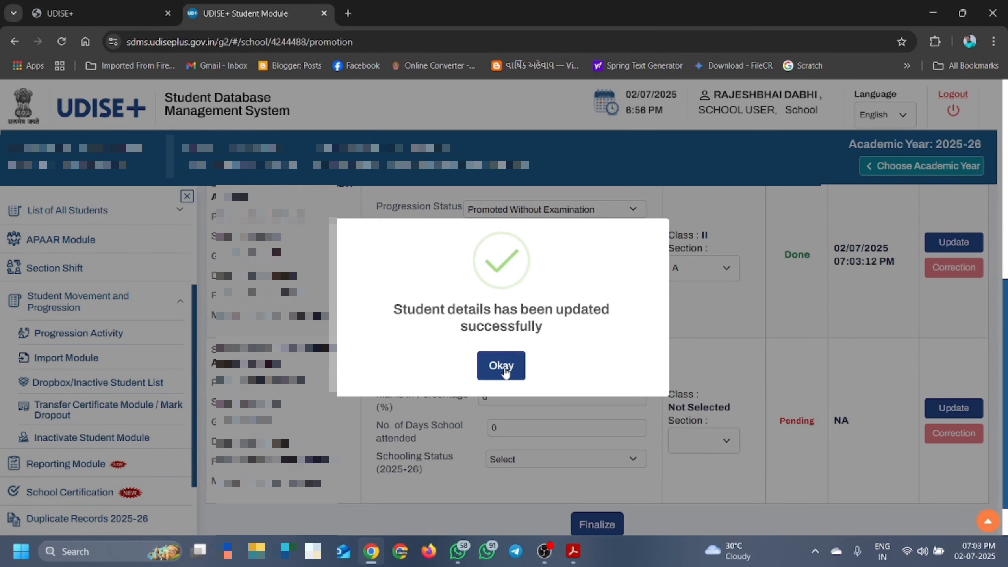
pyautogui.click(505, 371)
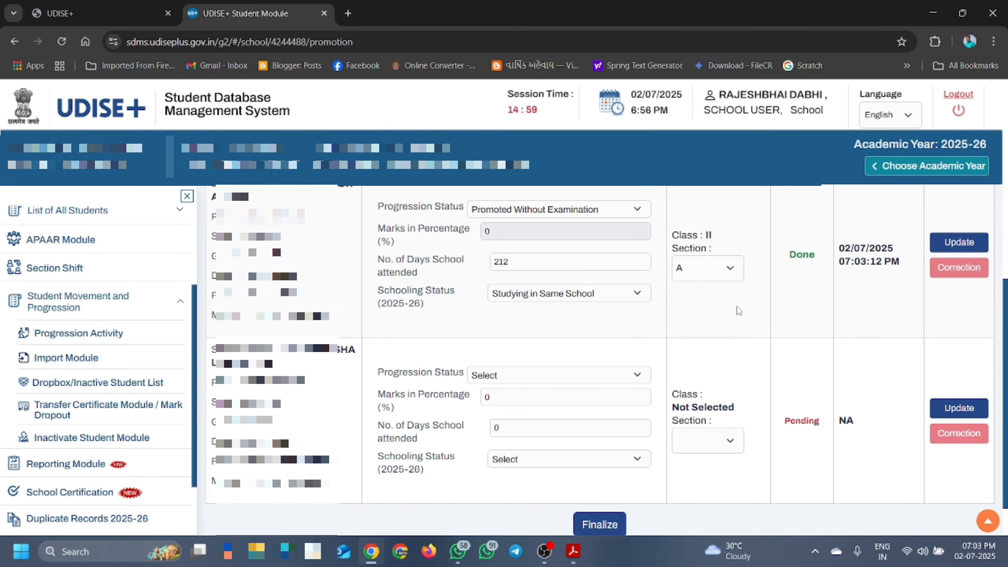
# - Review the Class I, Section A progression entries and load the progression list for Class II, Section A
pyautogui.scroll(3, 842, 291)
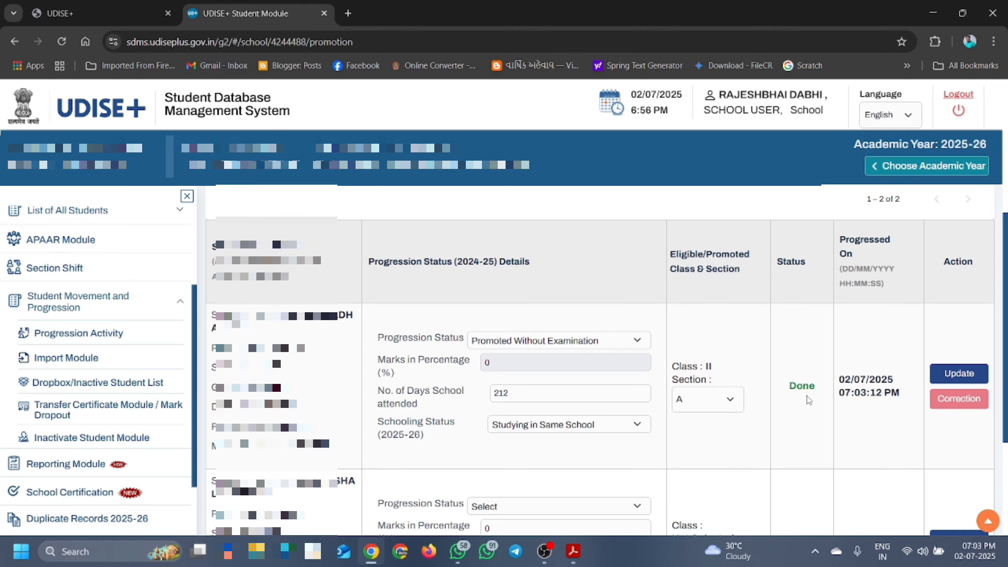
pyautogui.scroll(-2, 808, 399)
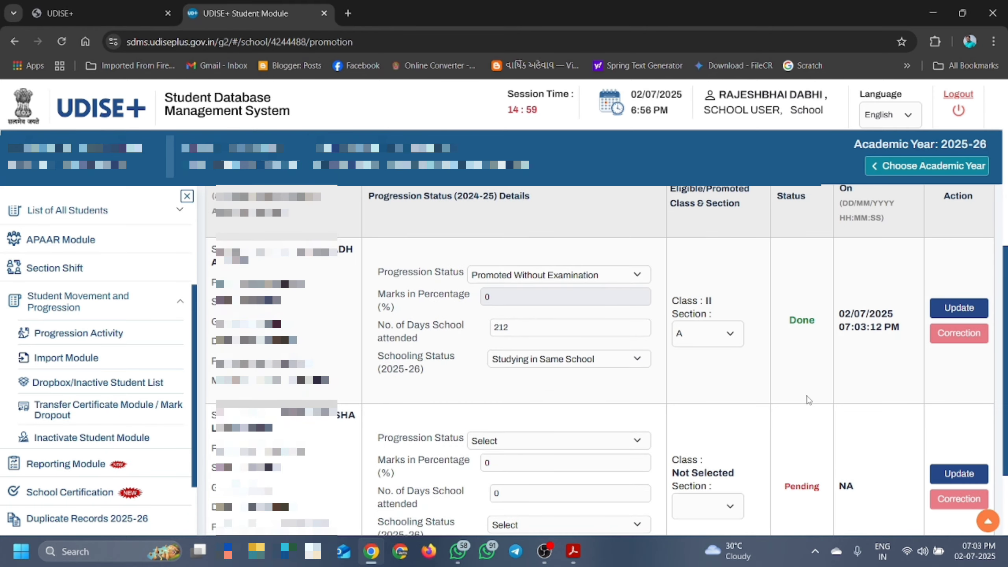
pyautogui.scroll(-3, 808, 399)
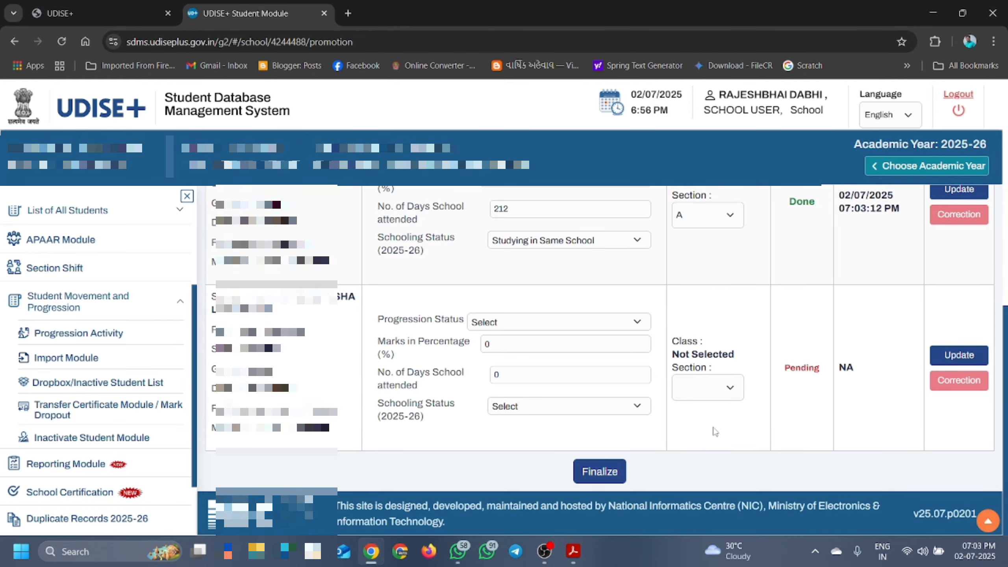
pyautogui.scroll(6, 714, 432)
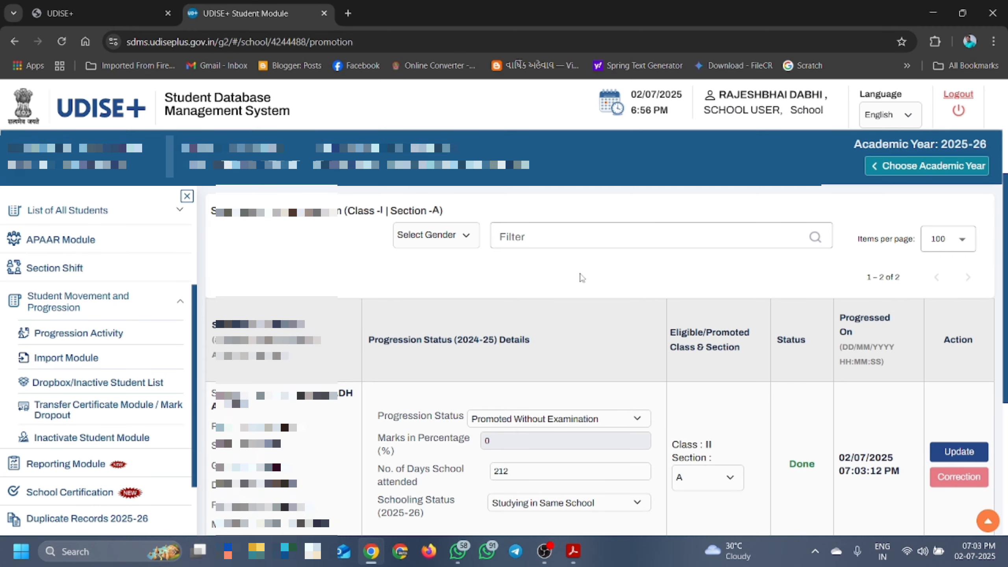
pyautogui.scroll(5, 581, 277)
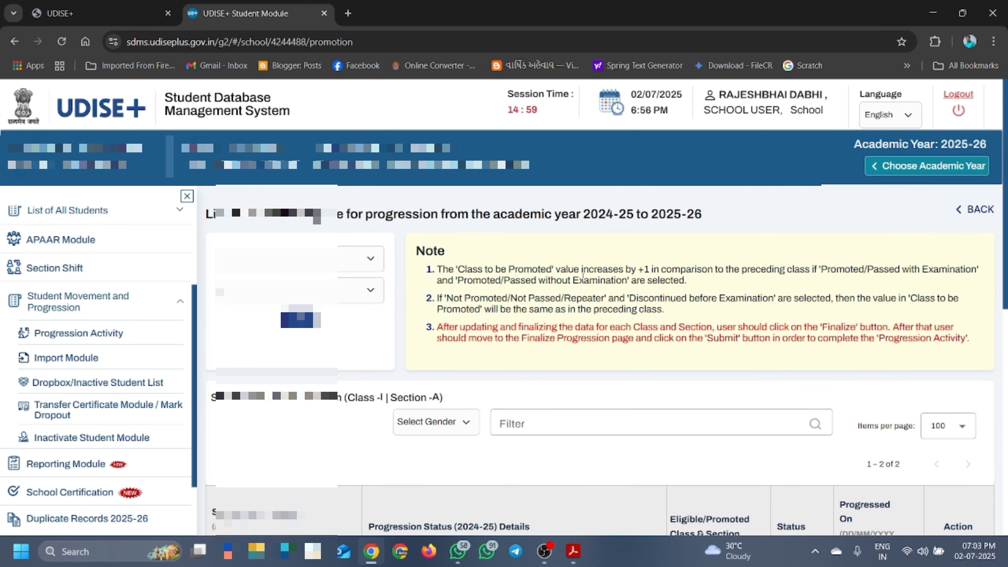
pyautogui.click(291, 266)
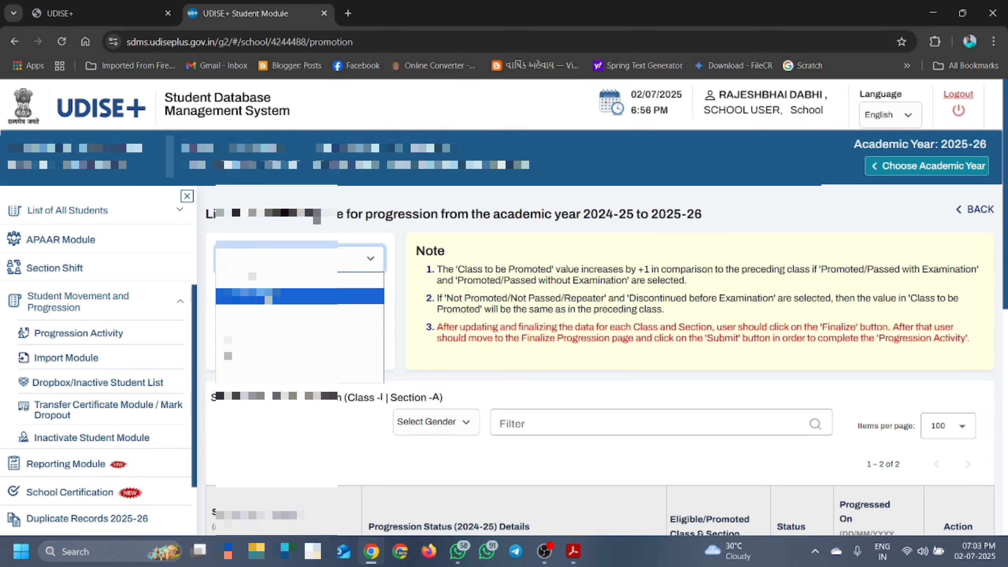
pyautogui.click(292, 329)
pyautogui.click(285, 293)
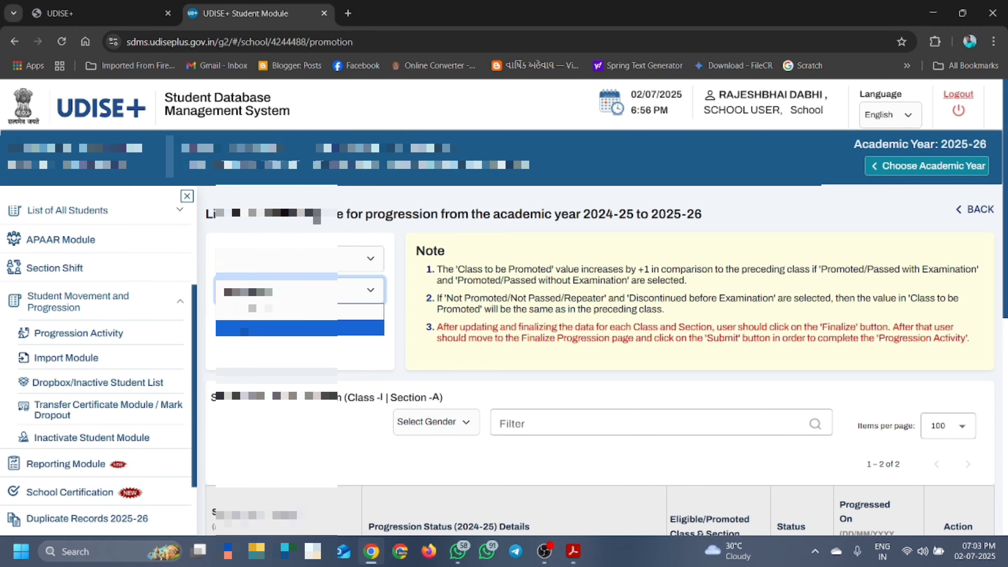
pyautogui.click(293, 323)
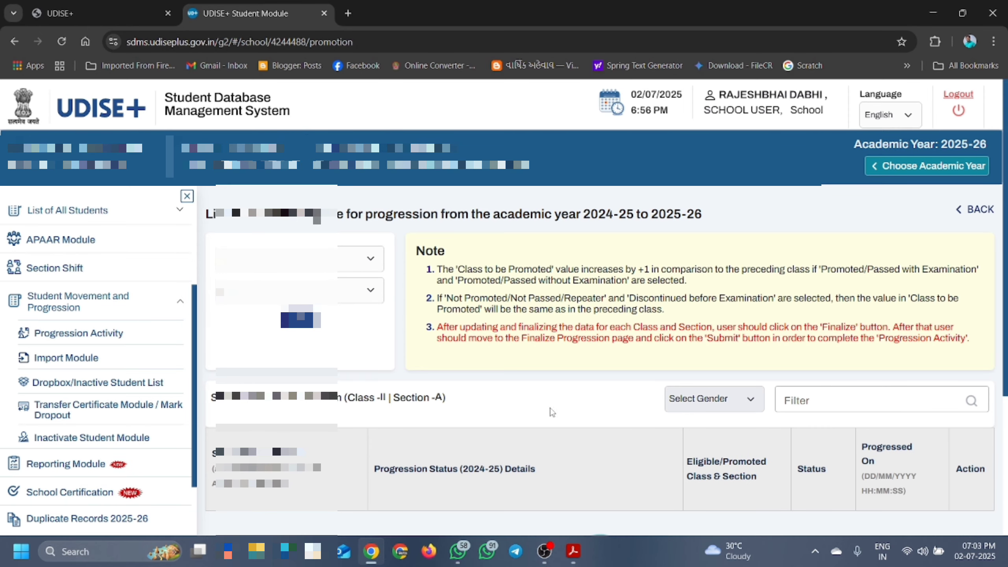
# - Load the progression list for Class III, Section A and look through its student entries
pyautogui.scroll(-3, 551, 361)
pyautogui.scroll(3, 550, 359)
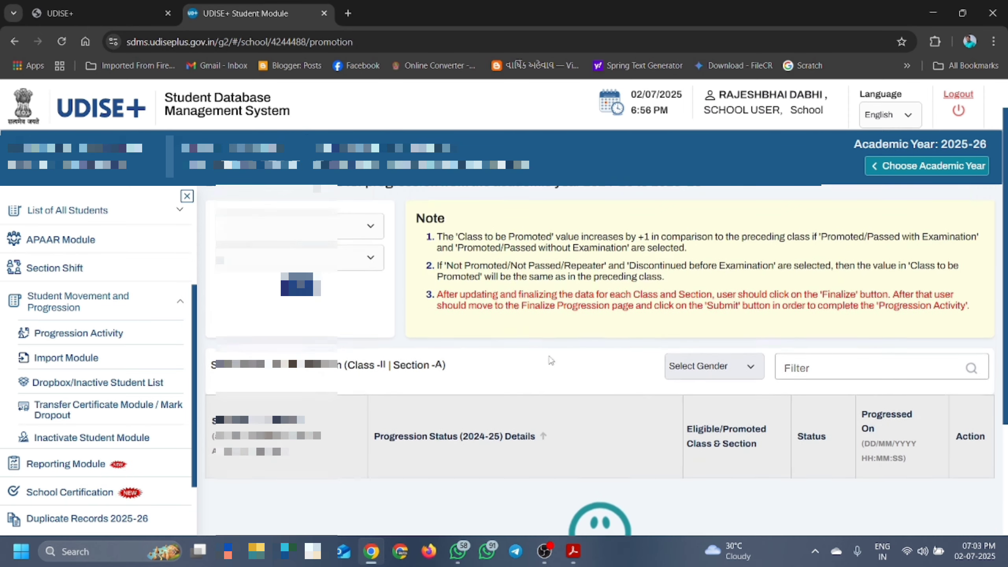
pyautogui.click(365, 266)
pyautogui.press('Down')
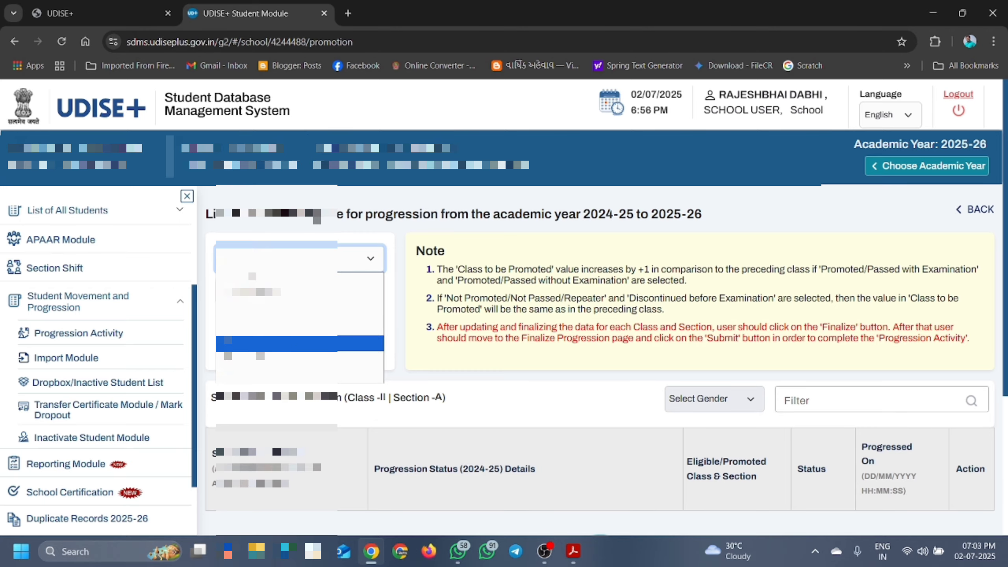
pyautogui.press('Return')
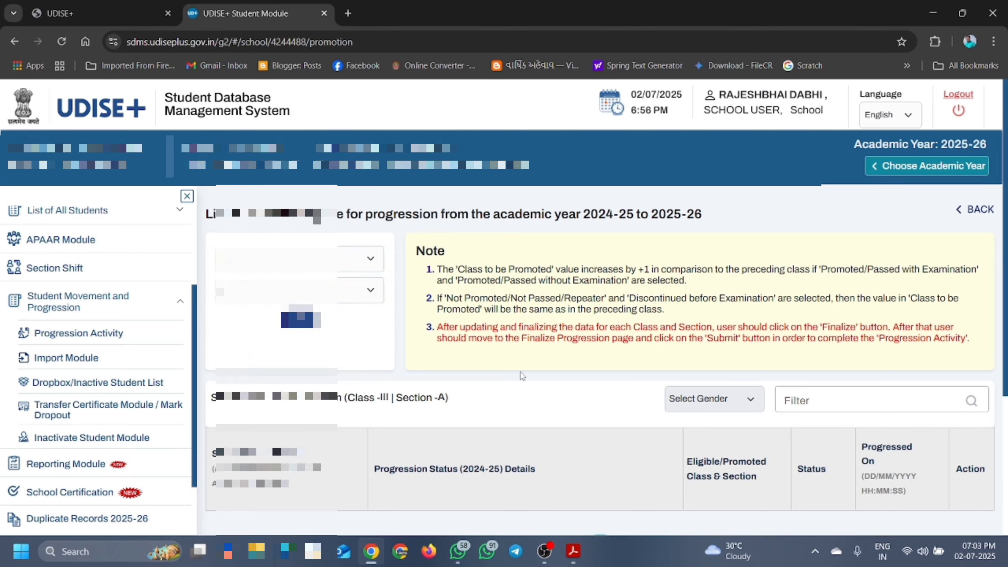
pyautogui.scroll(-5, 427, 381)
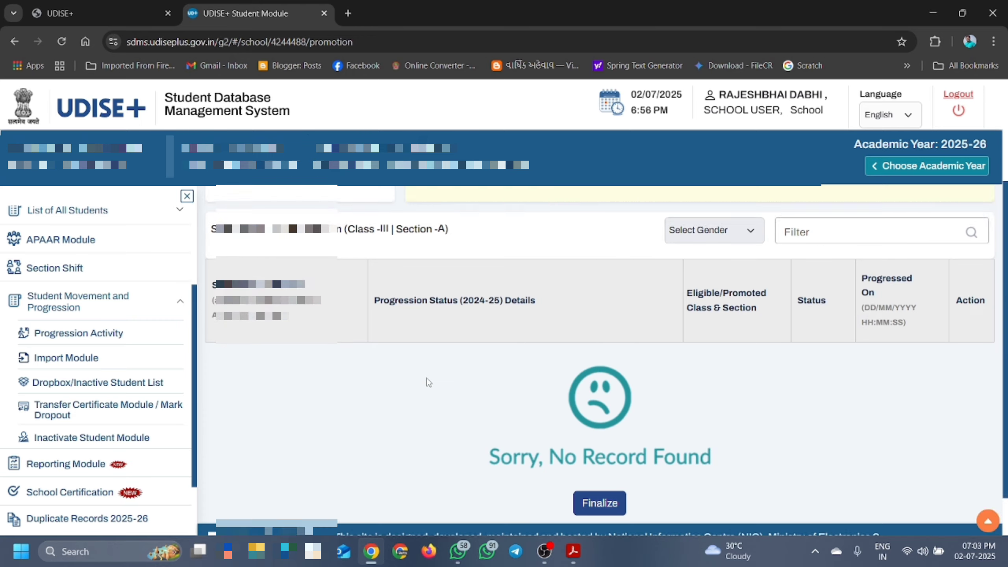
pyautogui.scroll(5, 428, 382)
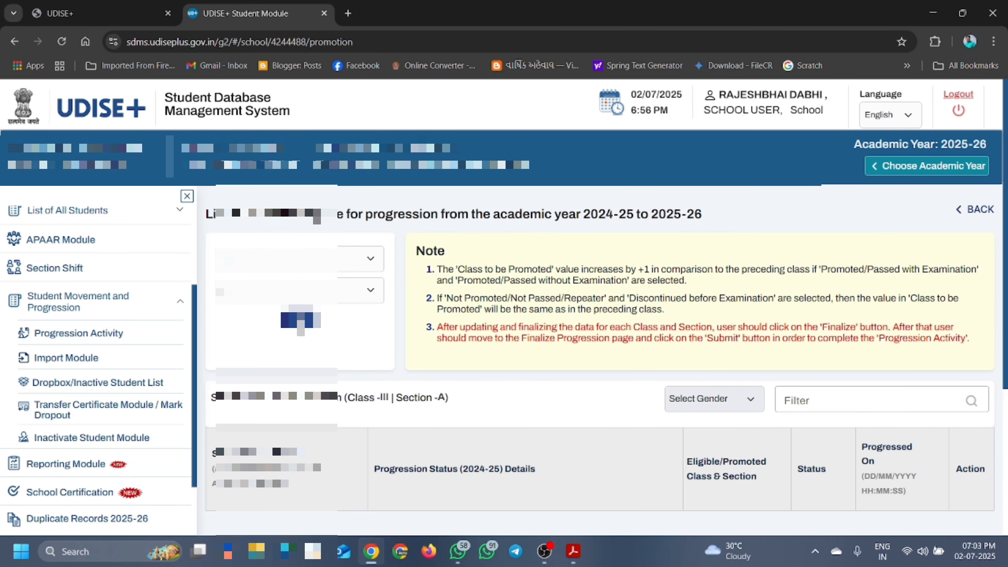
pyautogui.scroll(-7, 369, 374)
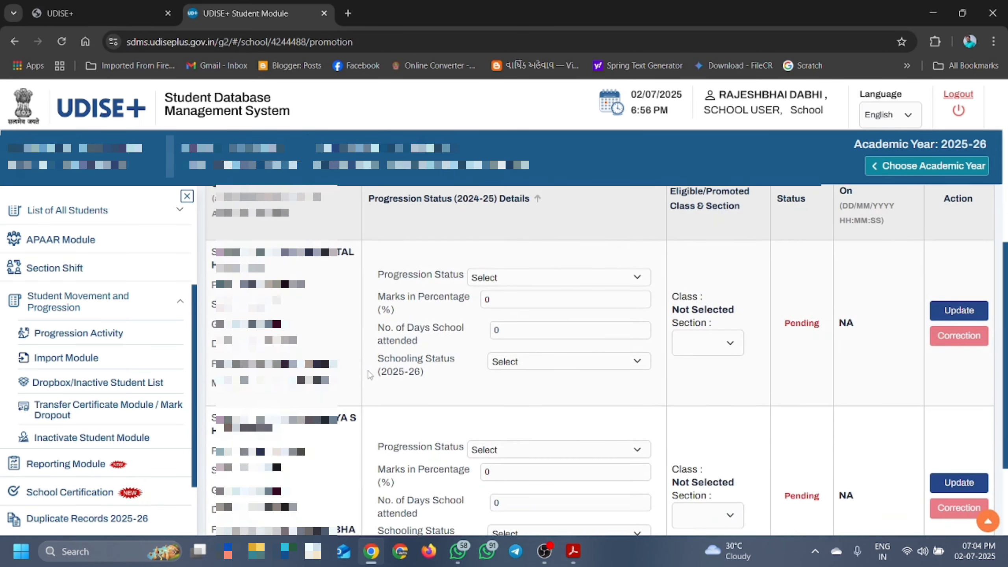
pyautogui.scroll(-3, 368, 374)
pyautogui.scroll(5, 369, 374)
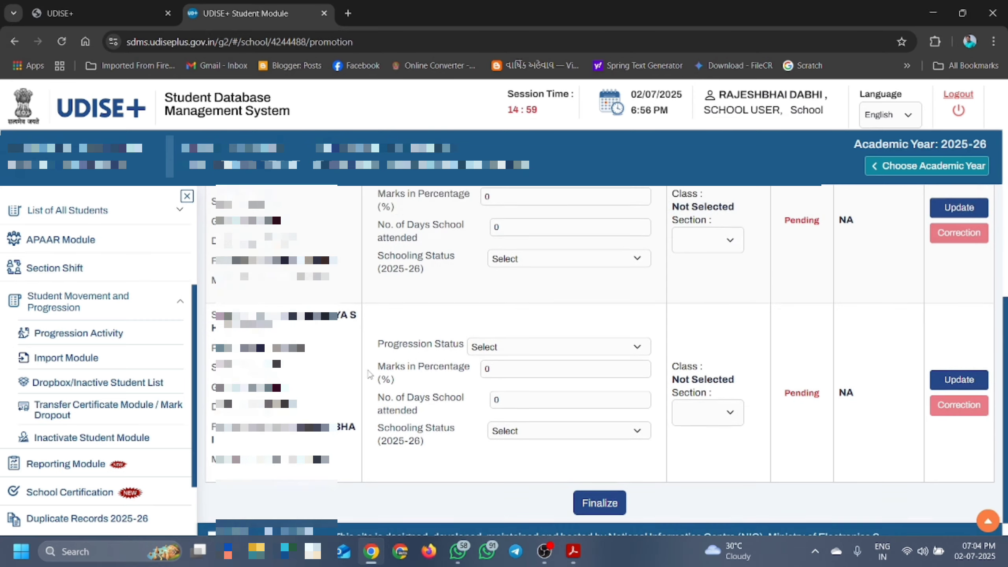
pyautogui.scroll(6, 369, 374)
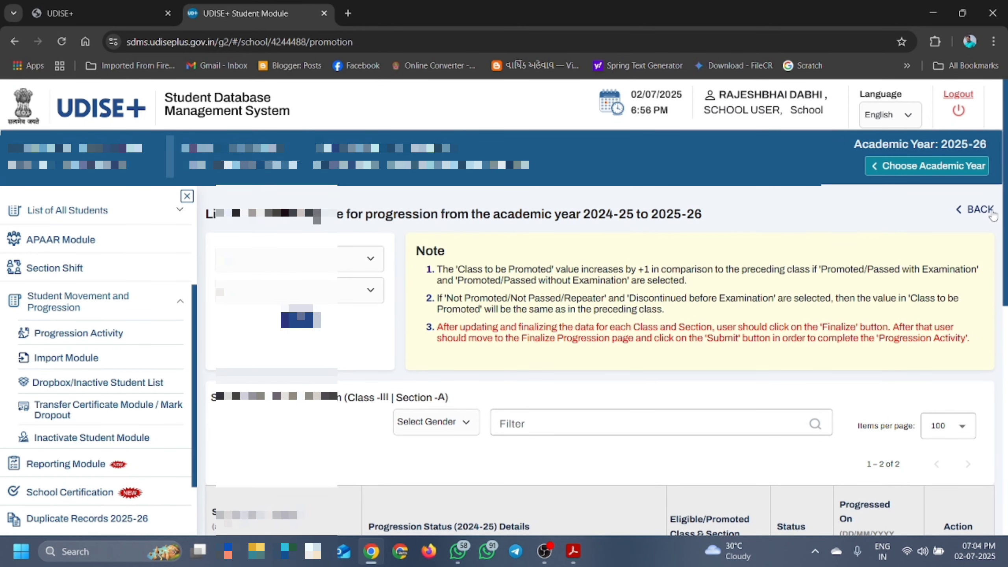
# - Return to the Progression Module overview and open Finalize Progression for academic year 2024-25
pyautogui.click(980, 210)
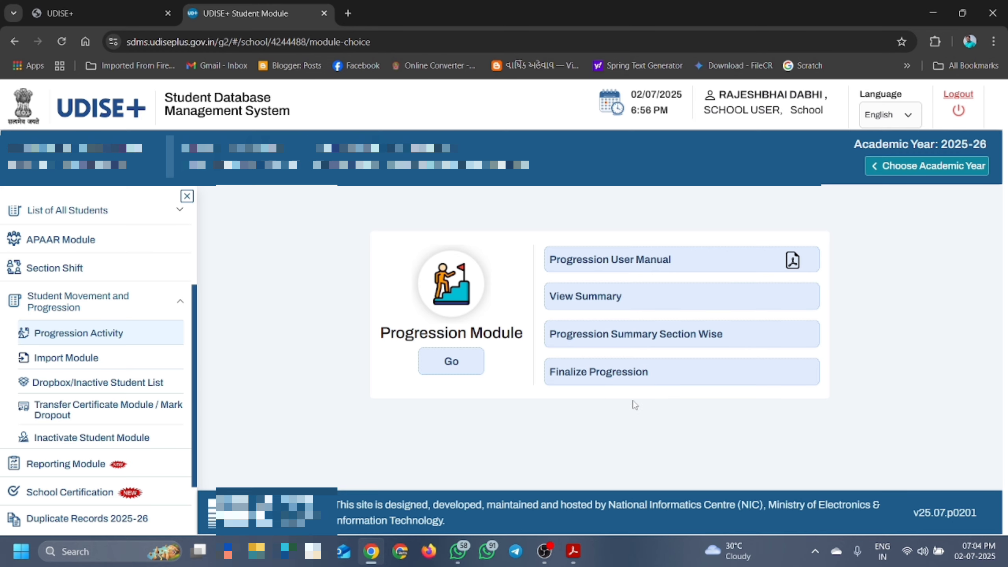
pyautogui.click(603, 376)
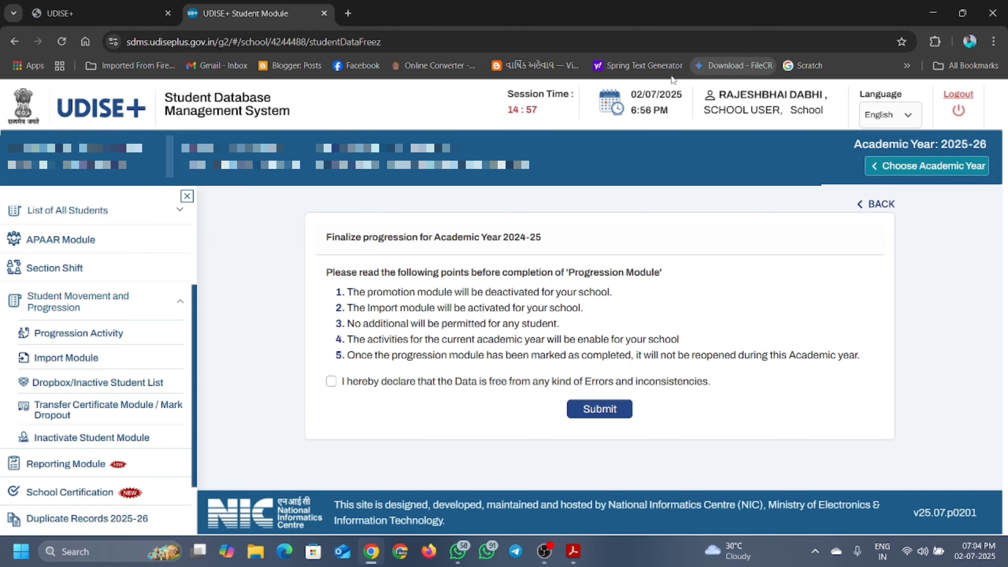
# - Switch to the UDISE+ browser page that lists the module logins
pyautogui.click(140, 17)
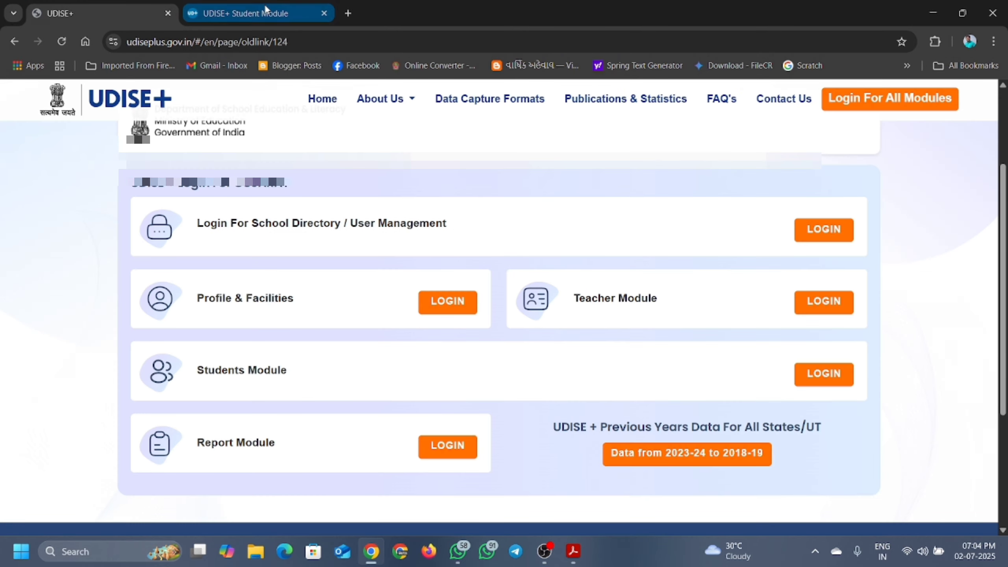